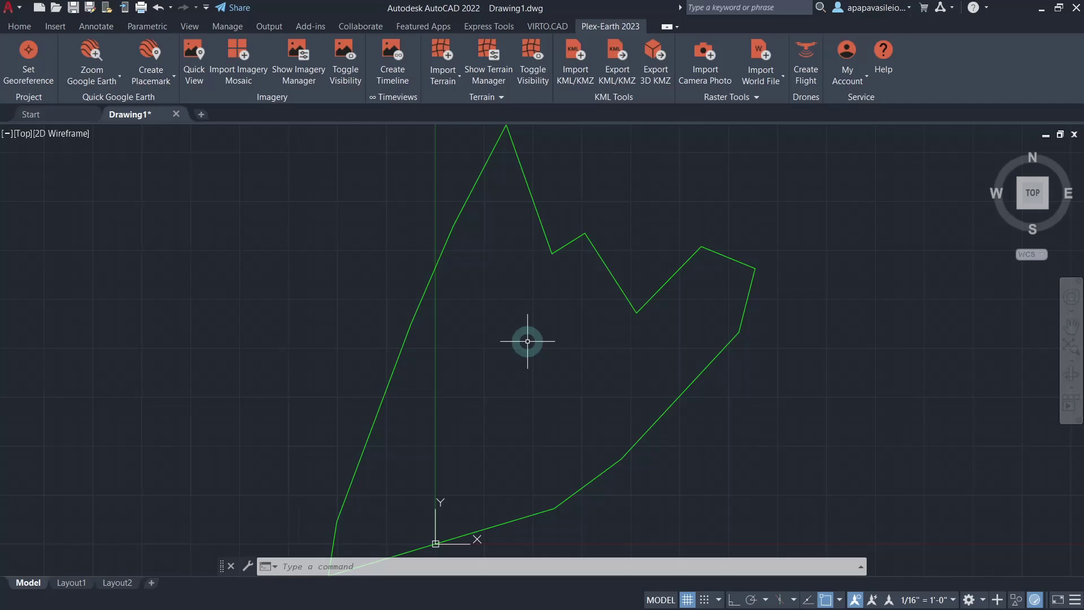
Step: Georeference the project at latitude 50.079551, longitude 4.706726, matched to drawing point X=0, Y=0 in meters
click(543, 26)
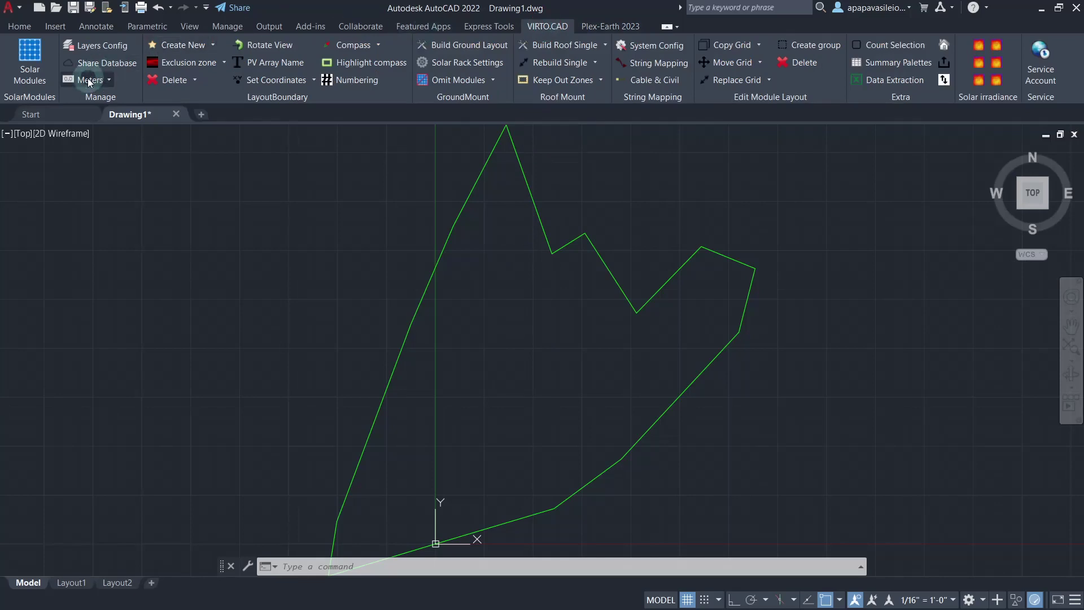
click(609, 26)
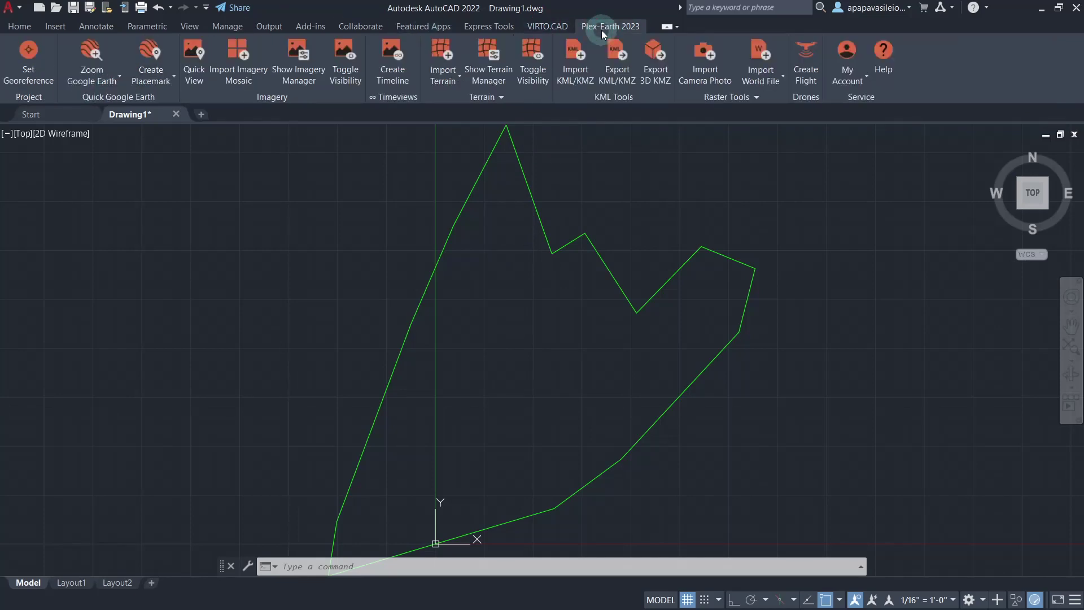
click(35, 66)
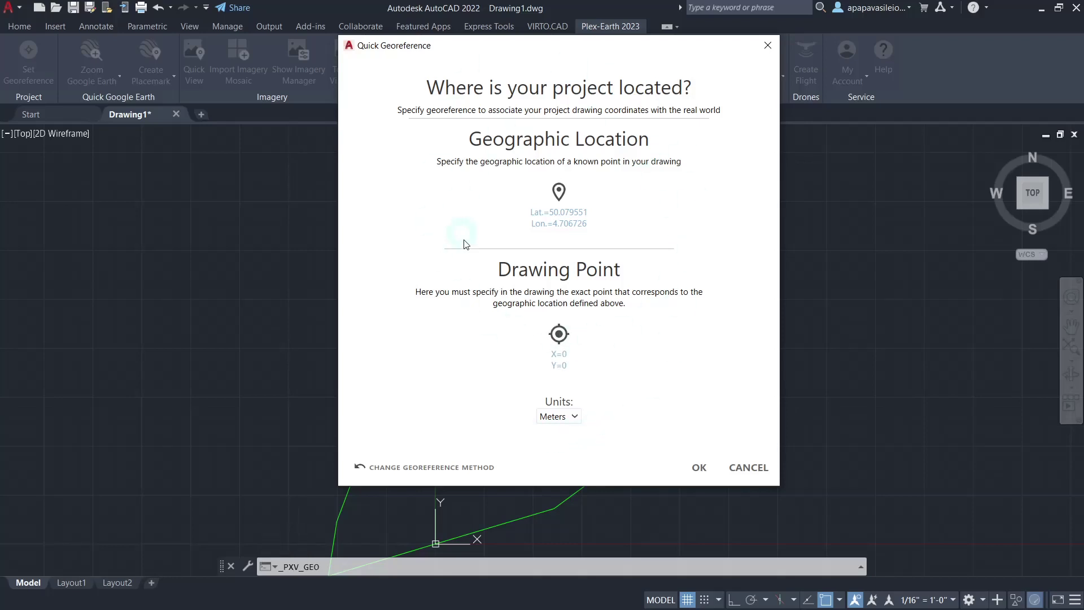
click(698, 467)
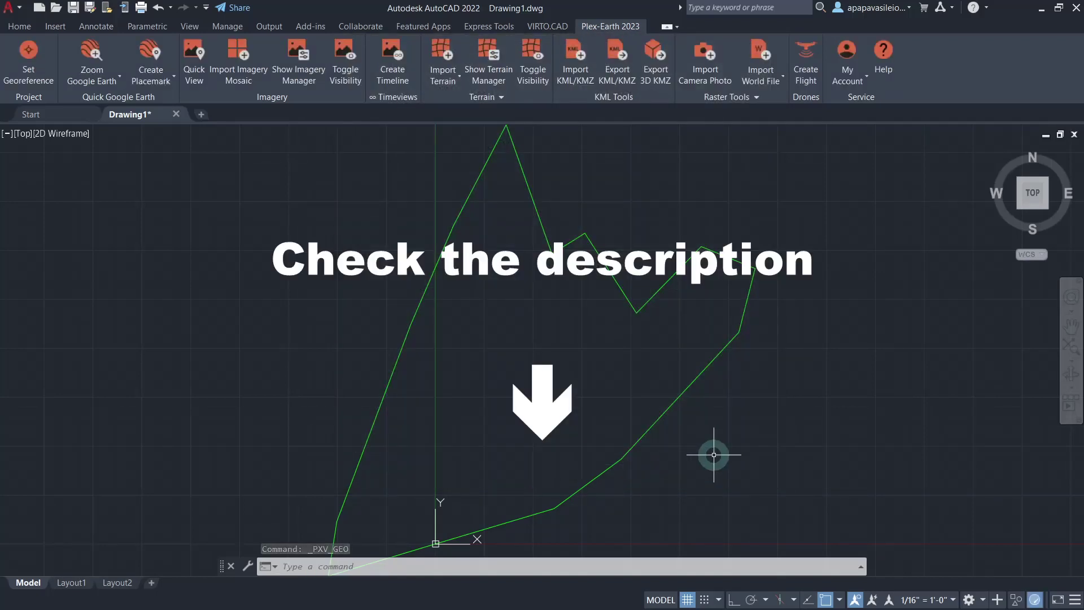
Step: Start a terrain import and set the terrain data provider to Cesium
click(441, 80)
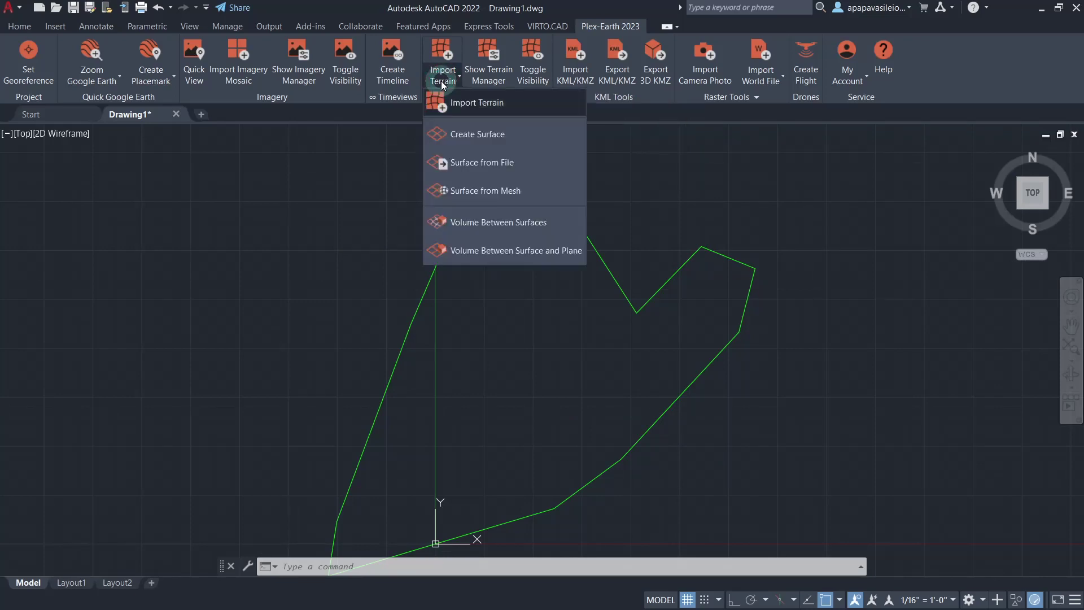
click(525, 100)
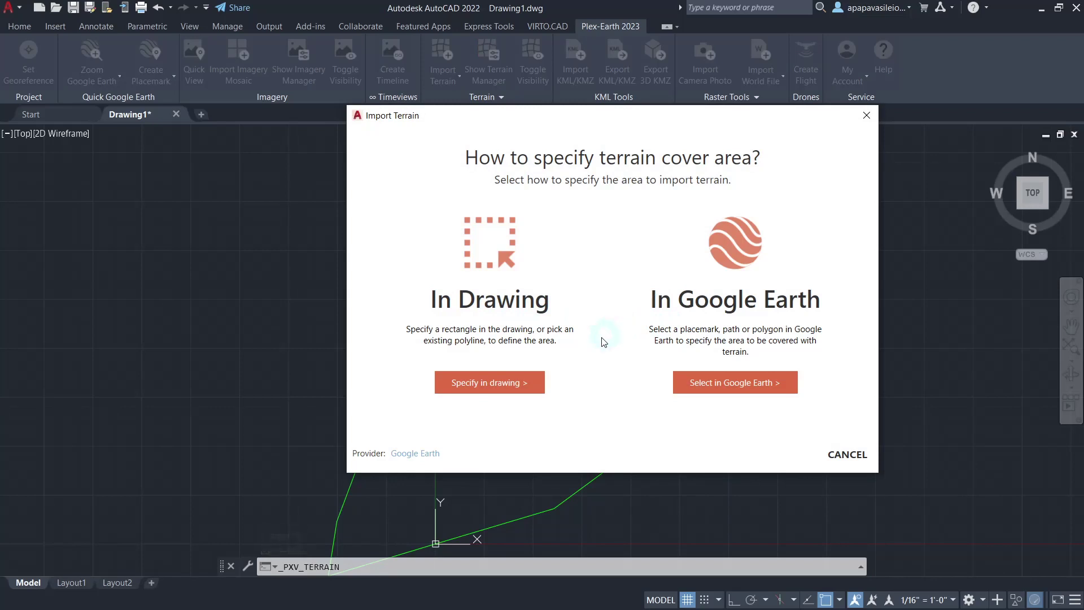
click(409, 458)
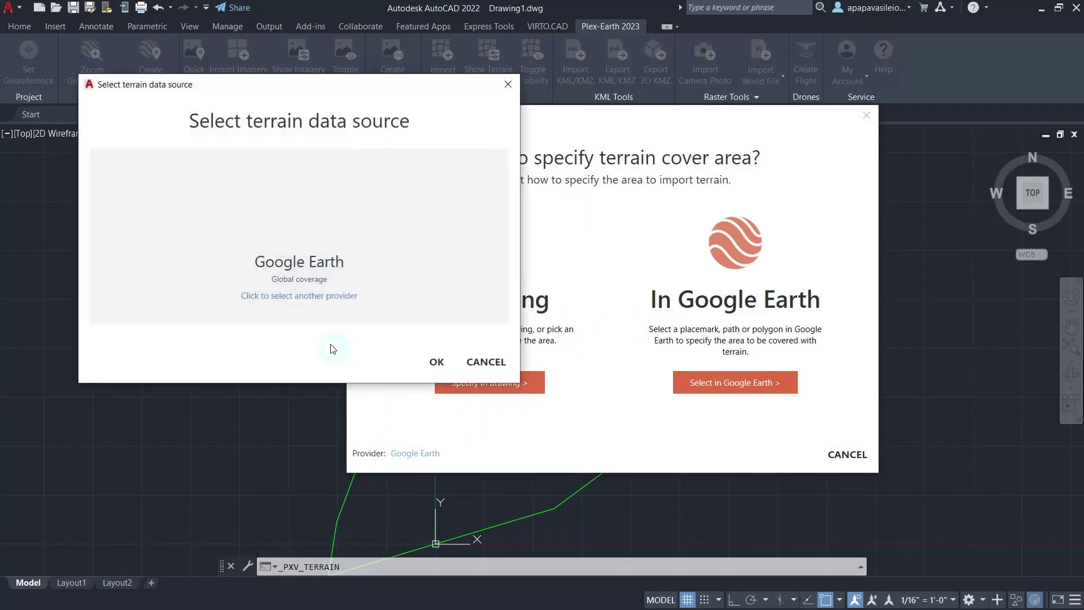
click(308, 299)
click(308, 305)
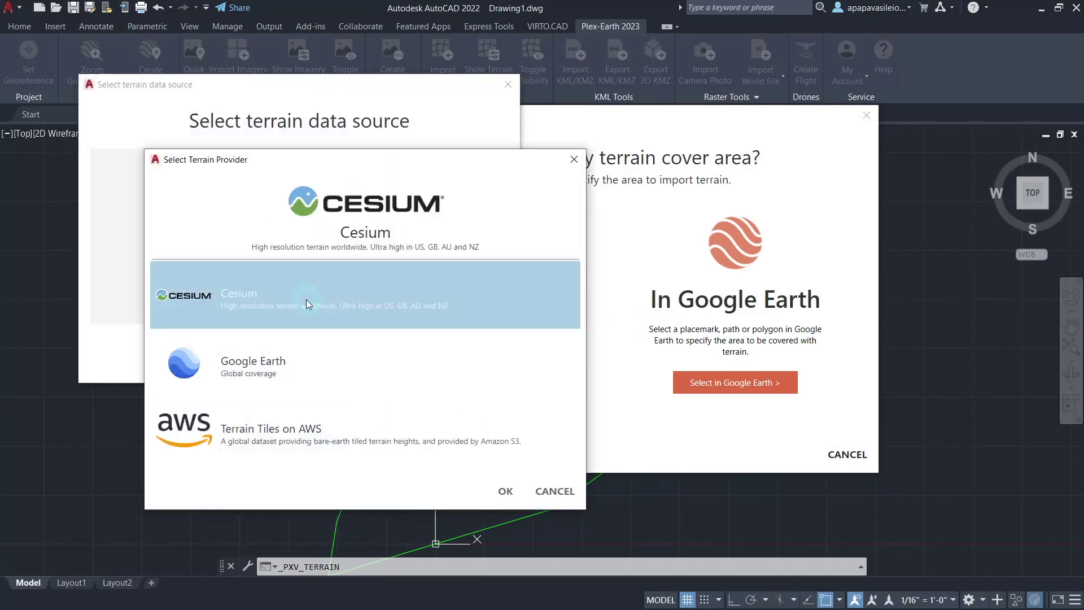
click(500, 494)
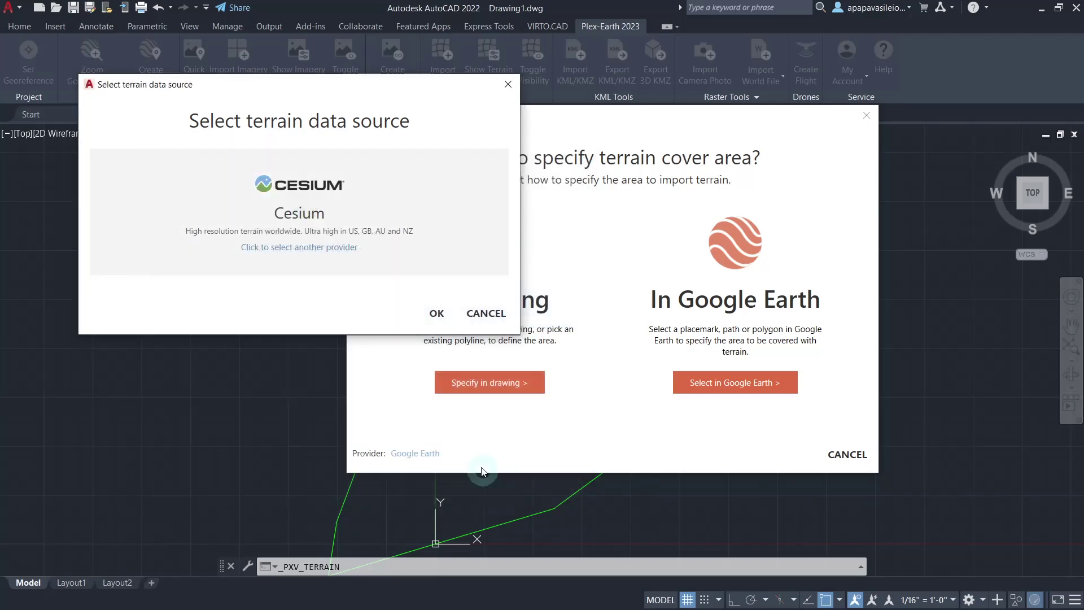
click(434, 312)
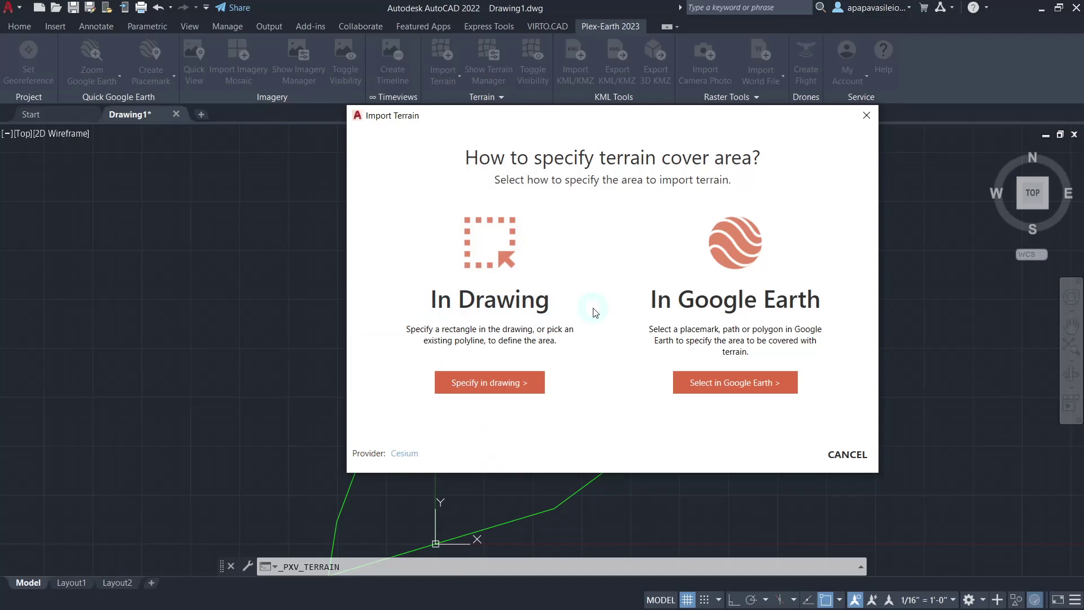
Step: Import the terrain for the area enclosed by the existing green site polyline in the drawing
click(497, 382)
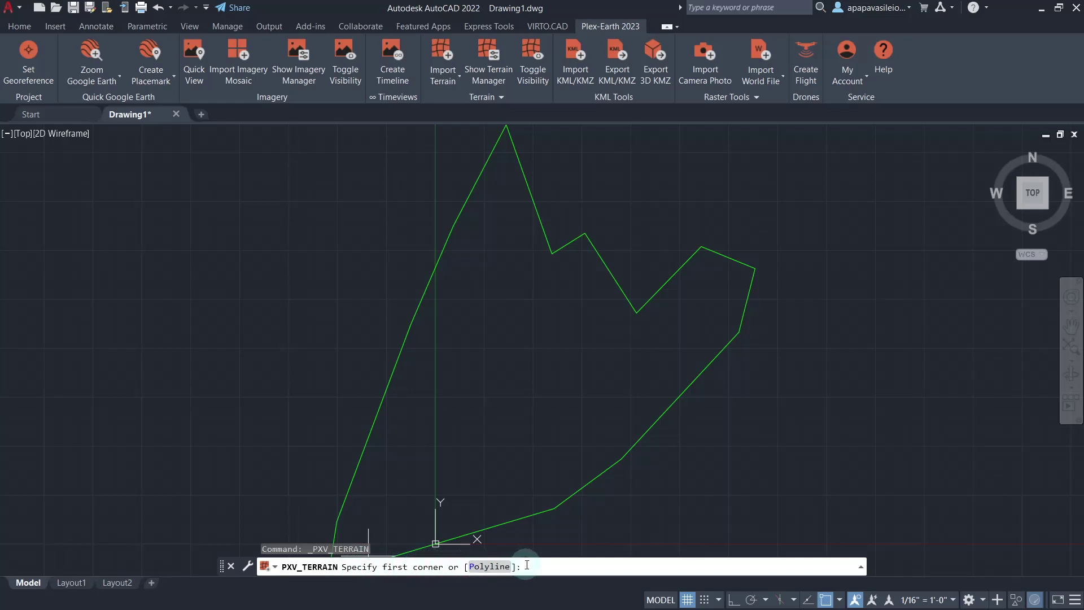
key(Escape)
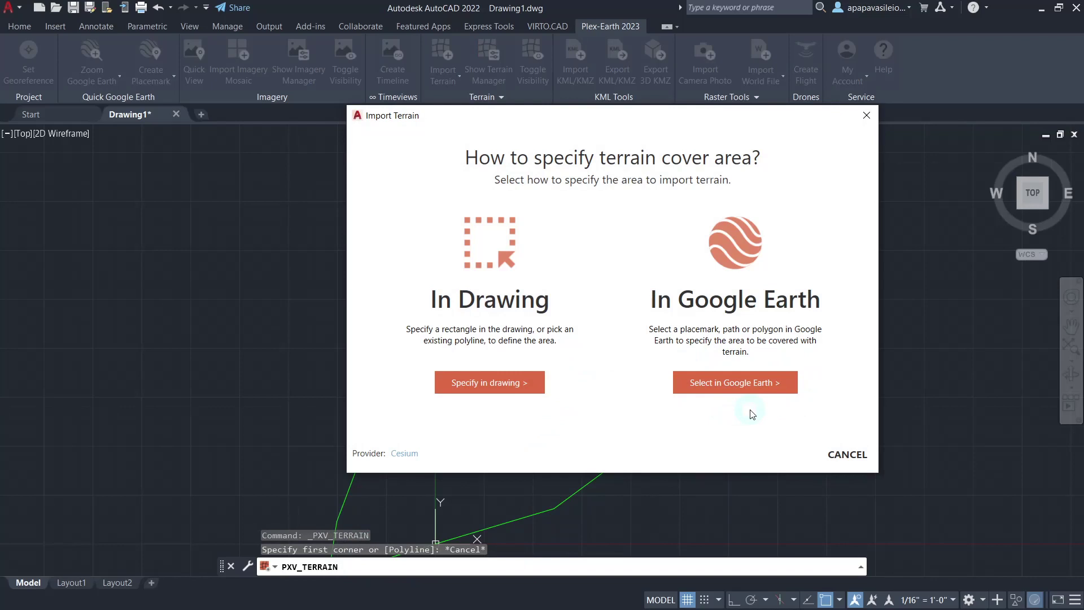
click(496, 384)
click(492, 566)
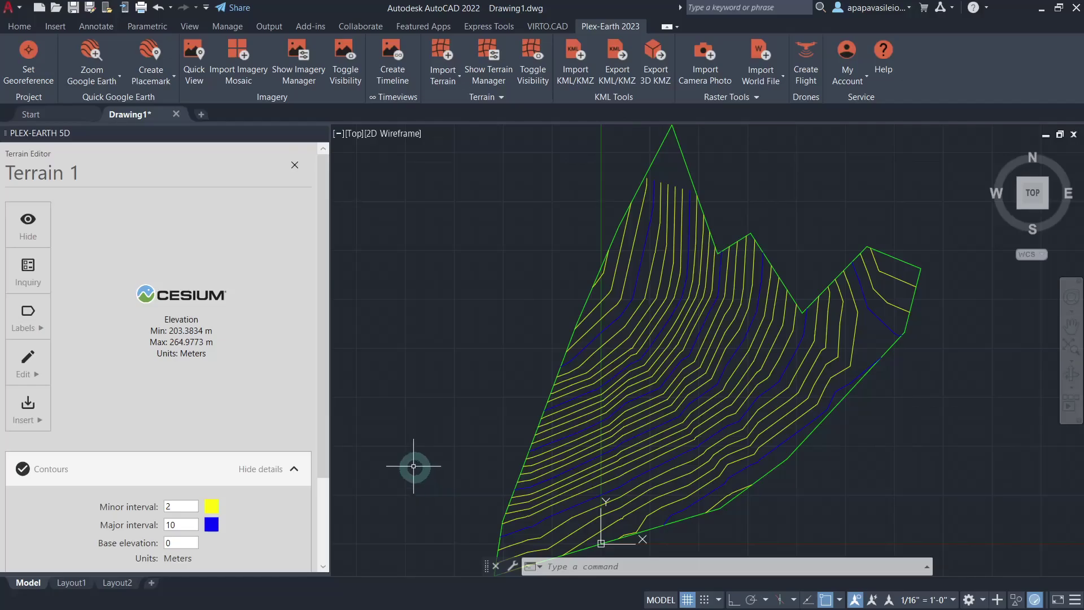
Step: Insert the imported terrain into the drawing as a TIN mesh and close the terrain editor
click(27, 410)
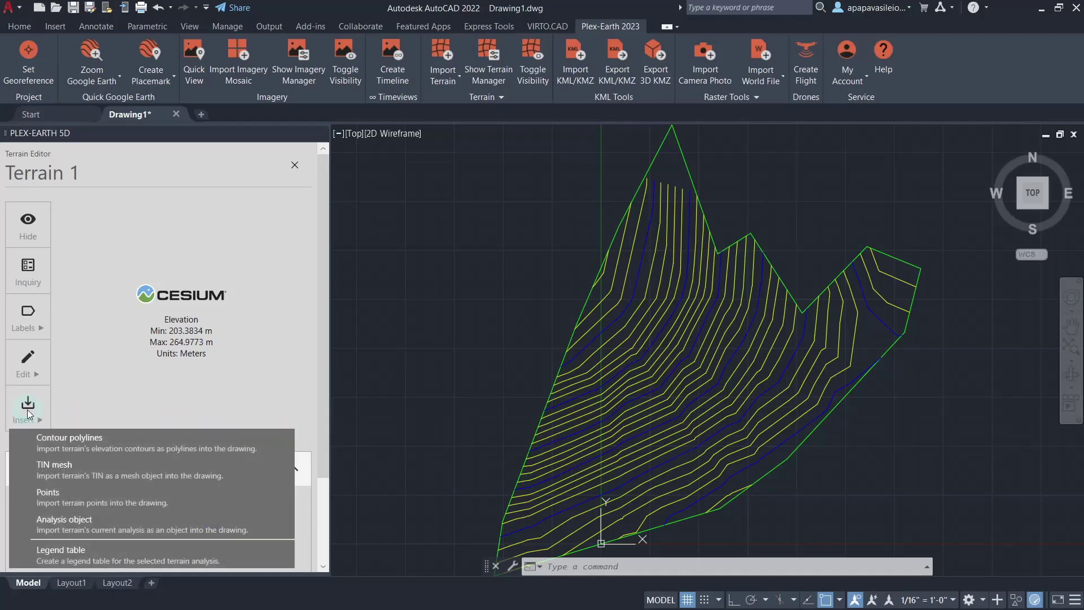
click(28, 438)
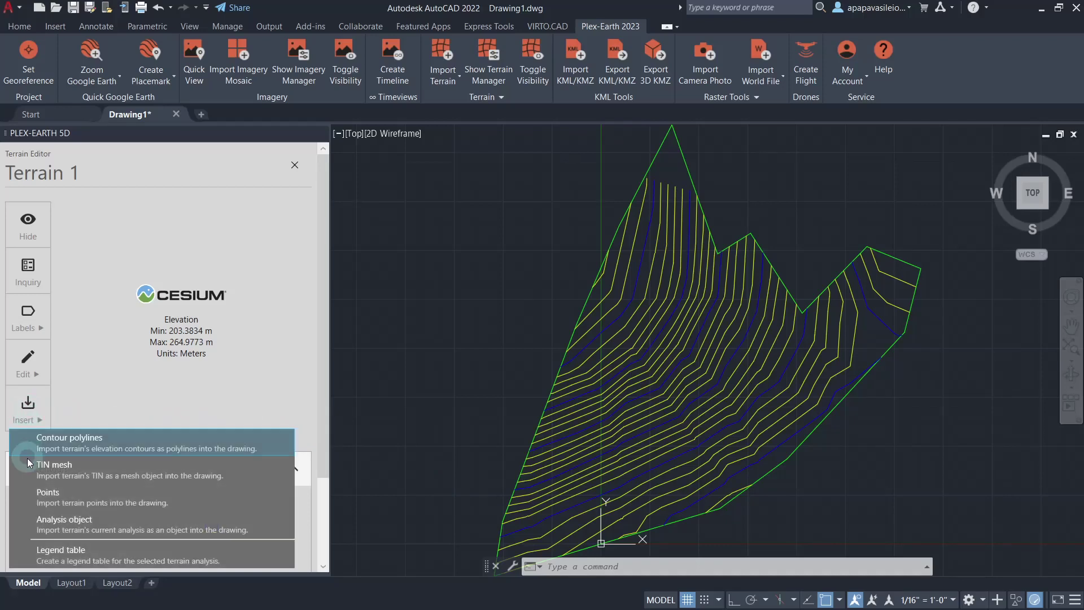
click(27, 464)
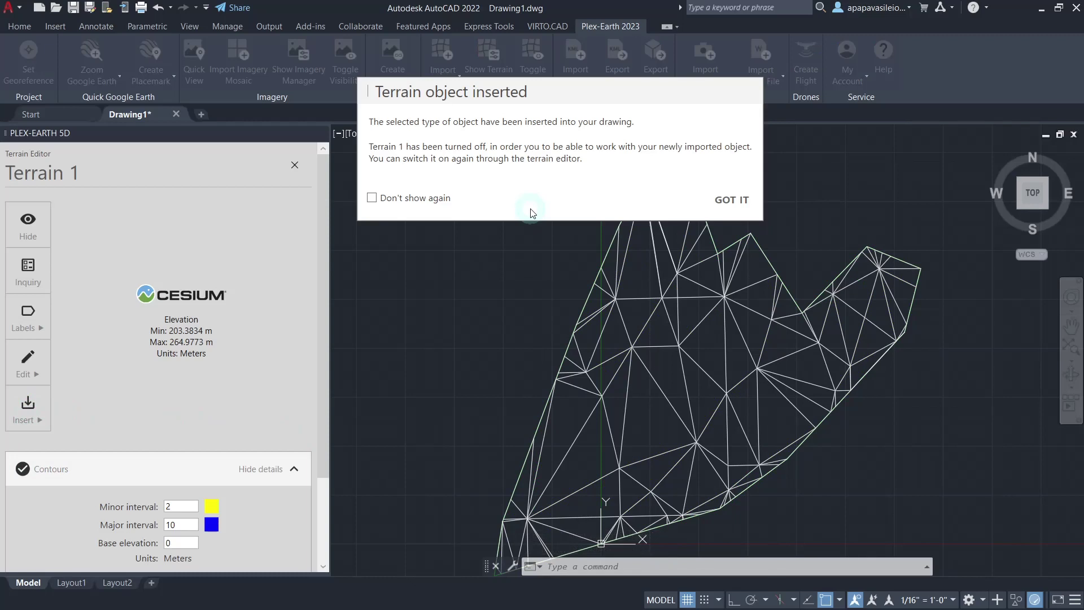
click(720, 202)
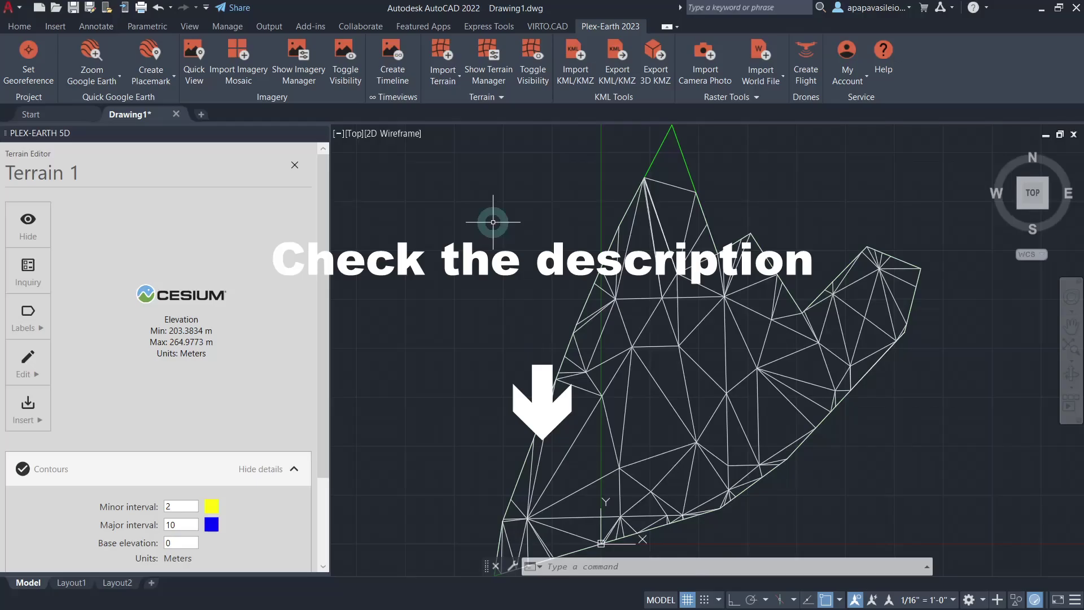
click(293, 167)
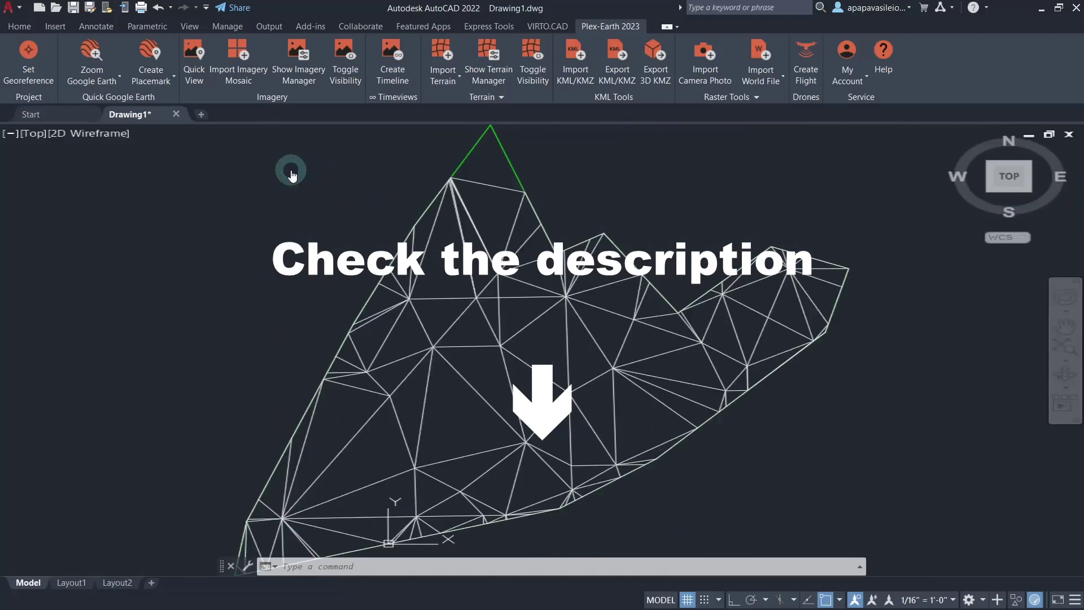
click(303, 168)
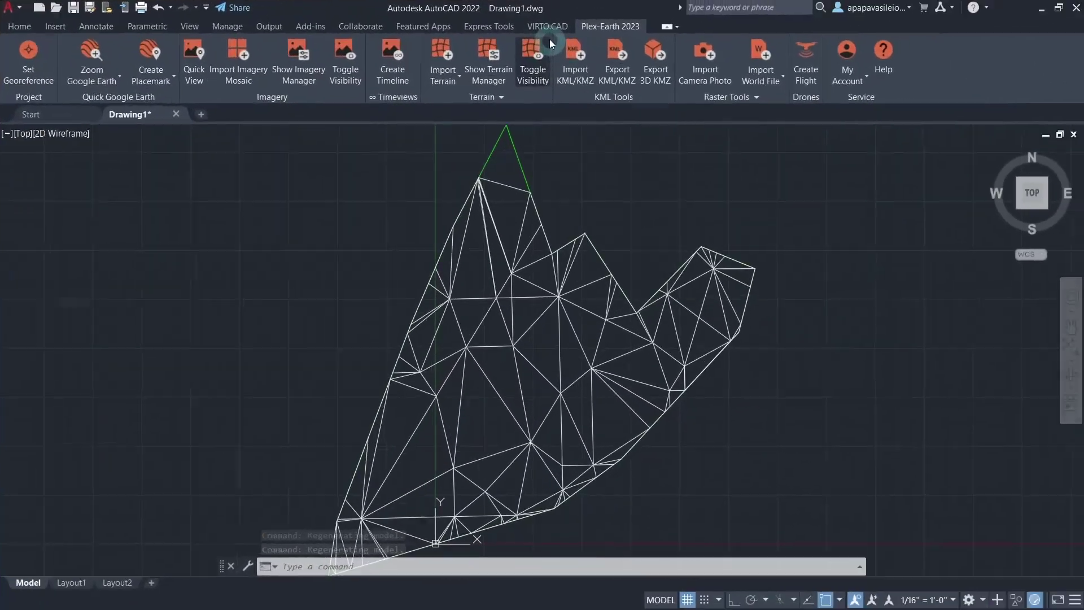
Step: Create a new solar layout boundary by tracing a closed polyline around the mesh's eastern lobe, snapping to the mesh vertices
click(538, 25)
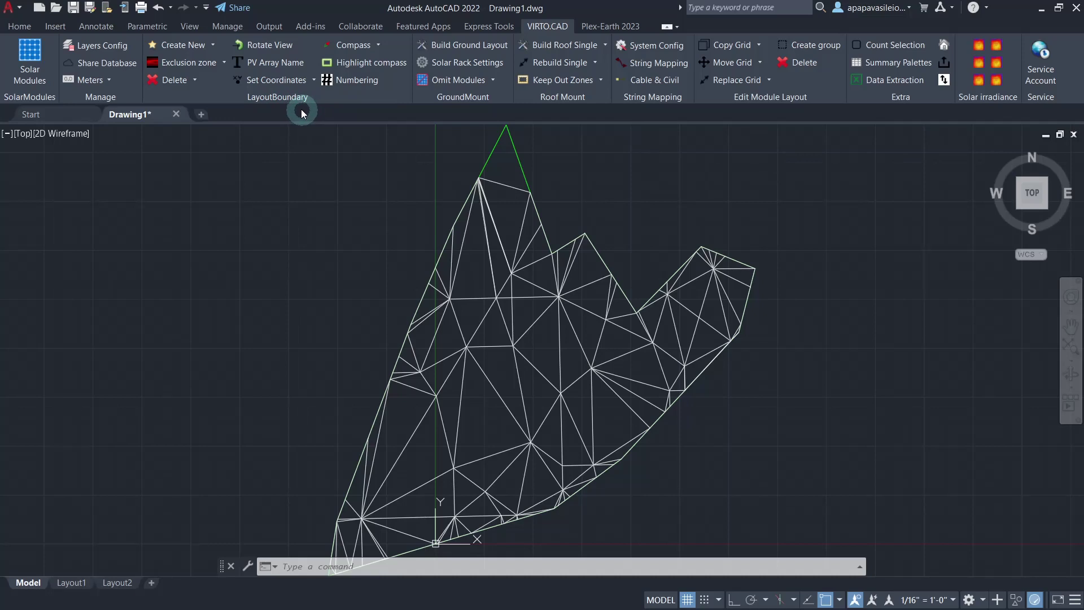
click(214, 45)
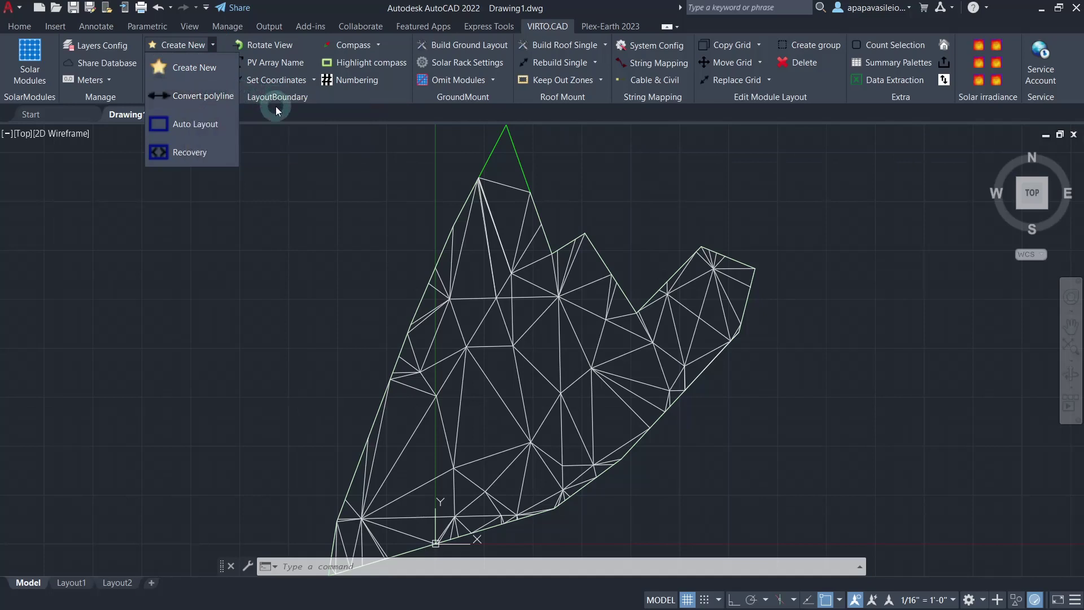
click(275, 106)
click(223, 62)
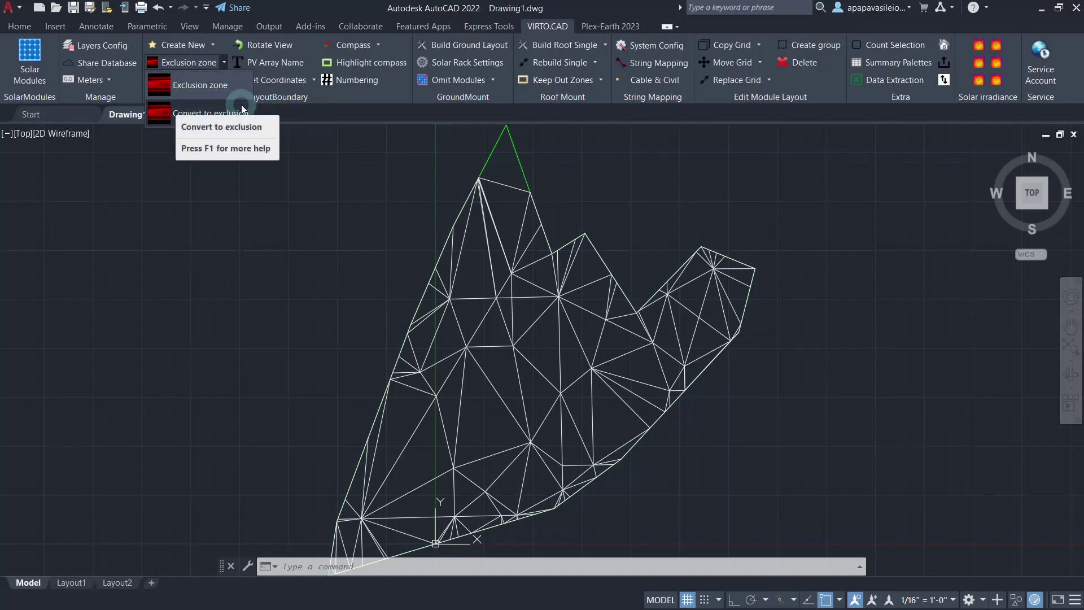
click(213, 44)
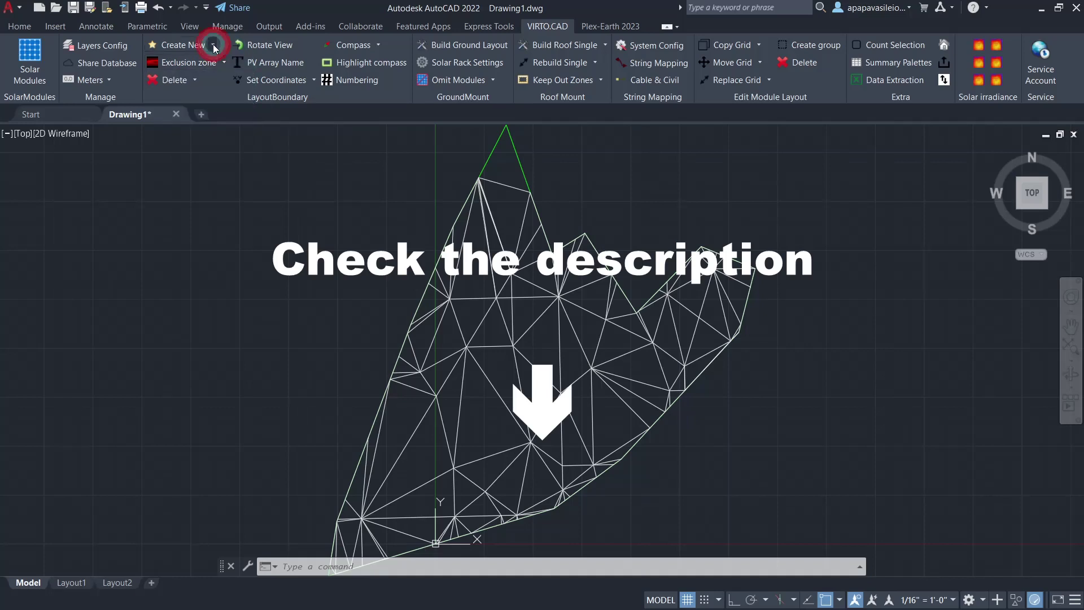
click(213, 67)
scroll(739, 243, up, 2)
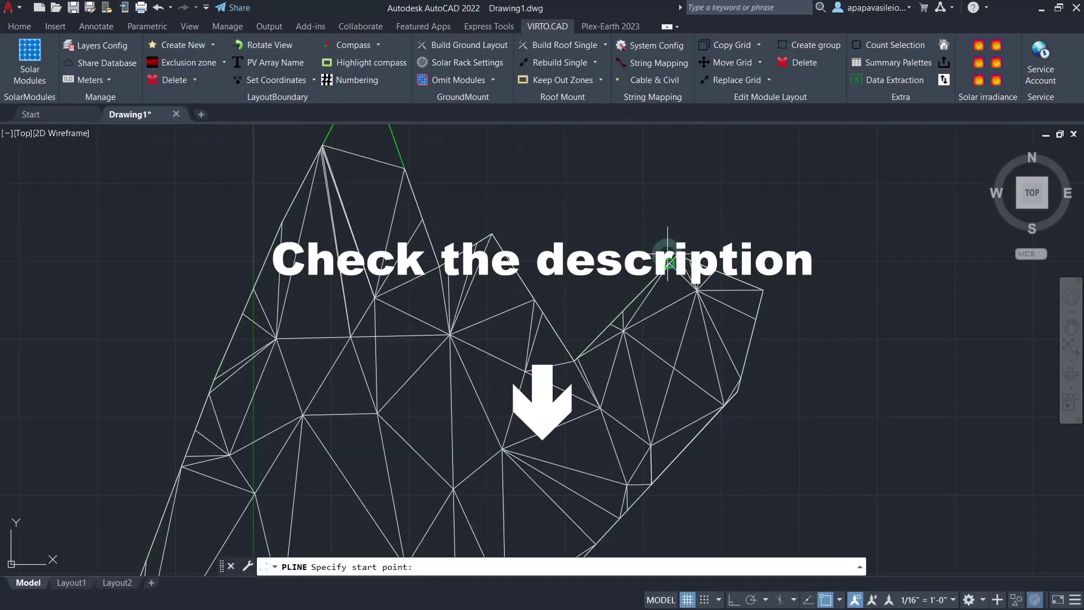
click(624, 310)
click(574, 359)
click(600, 407)
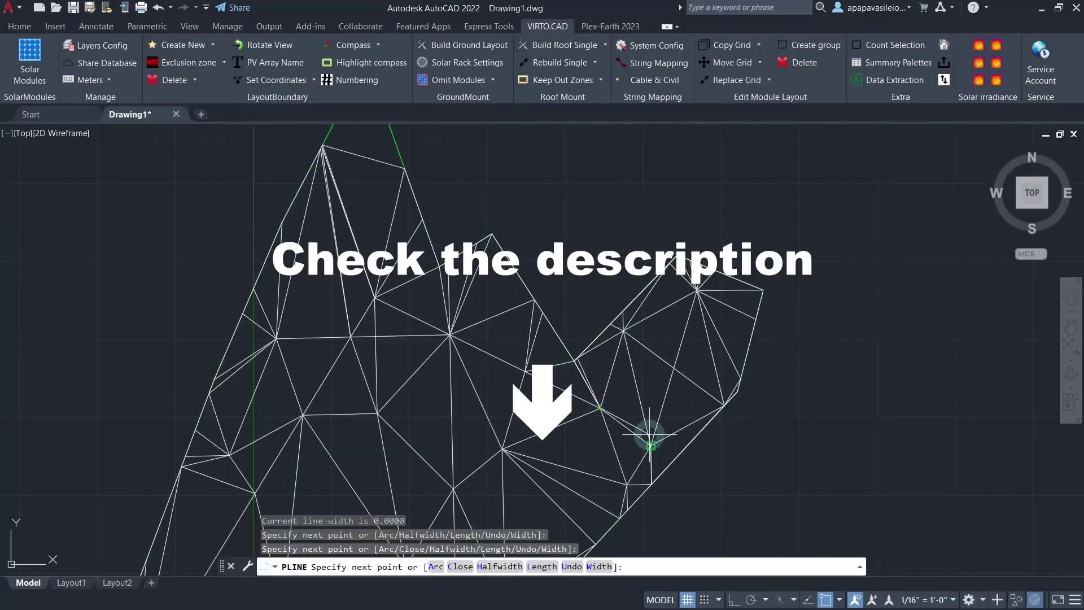
click(652, 446)
click(725, 407)
click(738, 392)
click(763, 289)
click(677, 256)
key(Return)
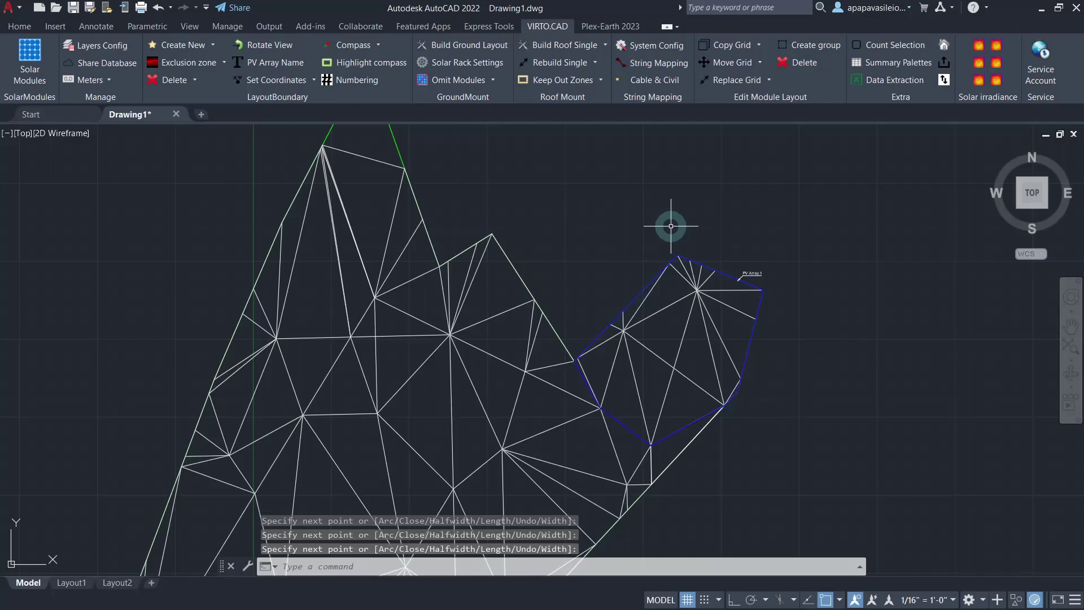
Step: Review the solar rack settings of Rack small and browse the list of available solar modules
click(479, 65)
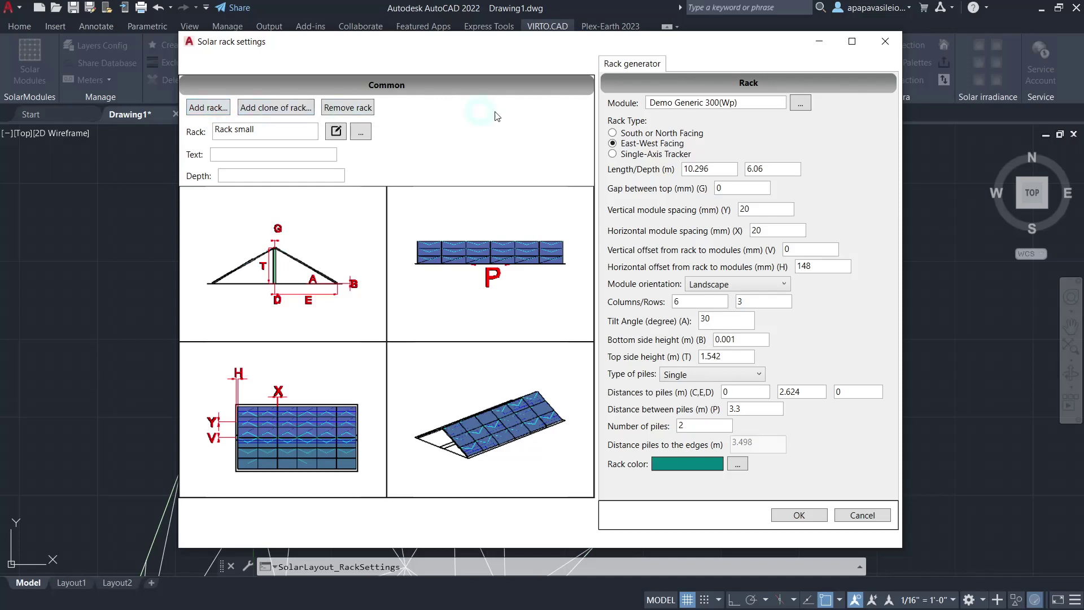
click(797, 106)
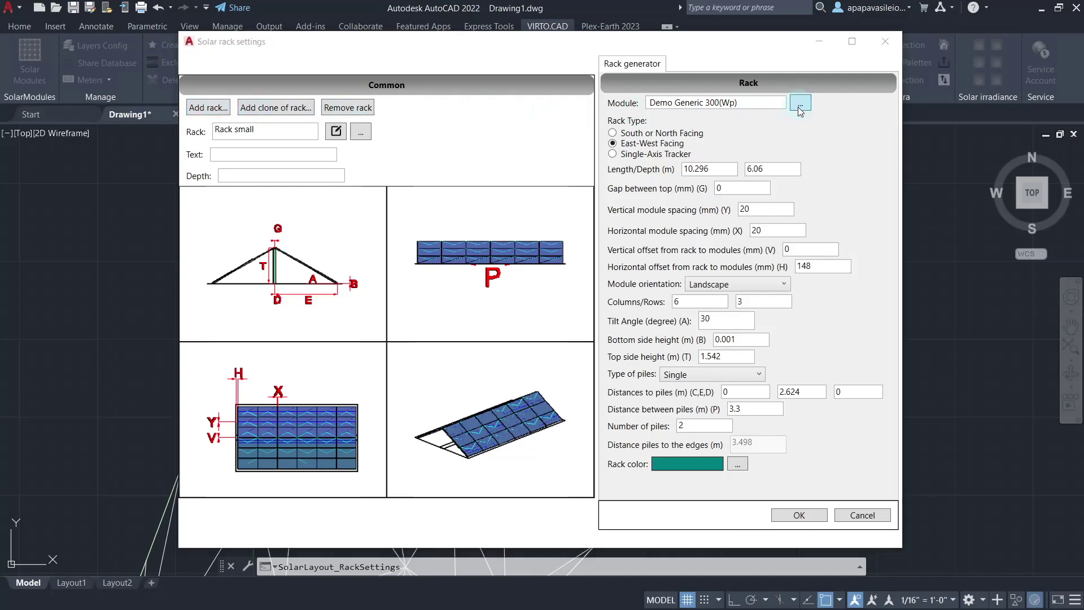
drag(697, 229, 700, 291)
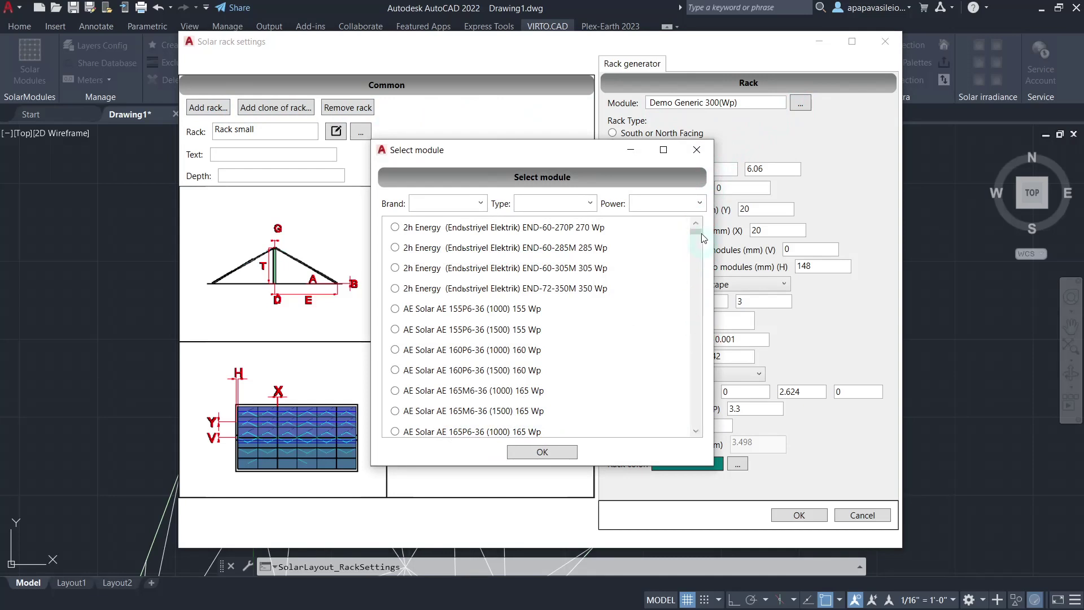
drag(698, 231, 704, 418)
click(703, 157)
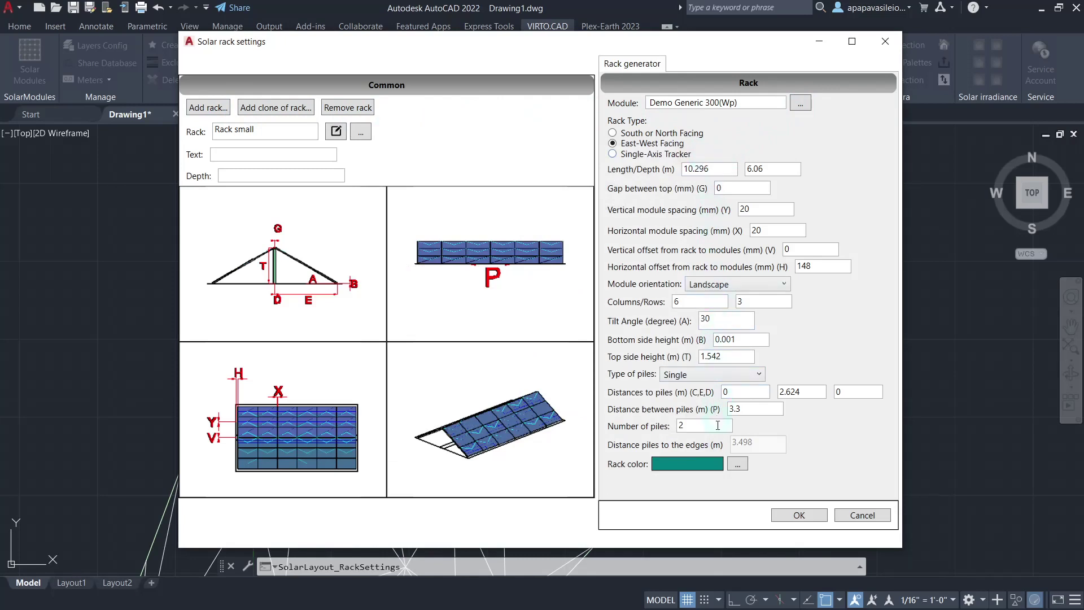
click(782, 523)
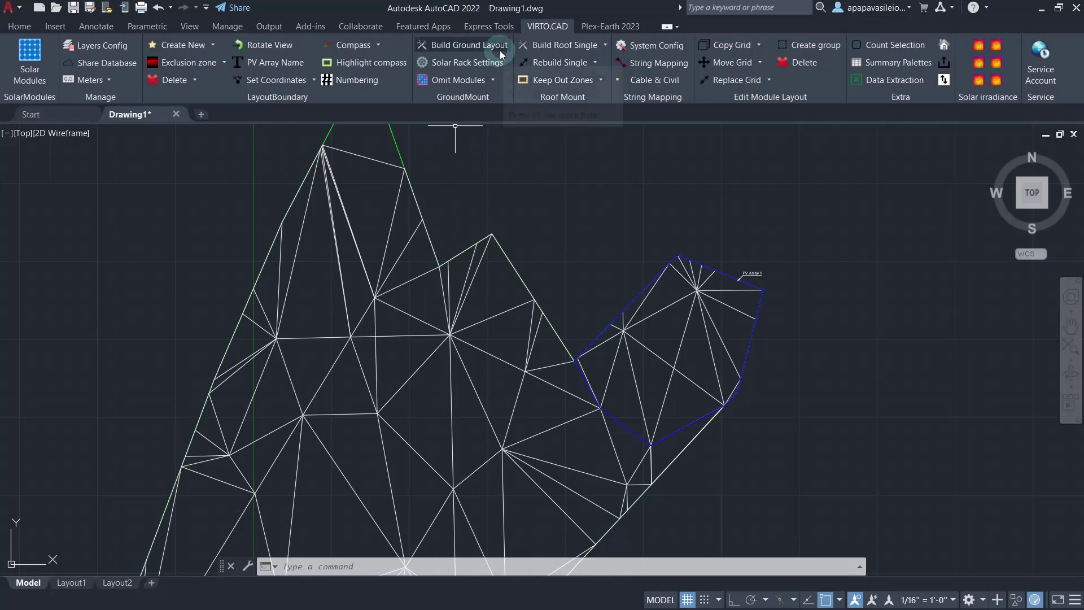
Step: Set up a ground mount layout using Rack small and include all layout boundaries with Bottom alignment
click(500, 49)
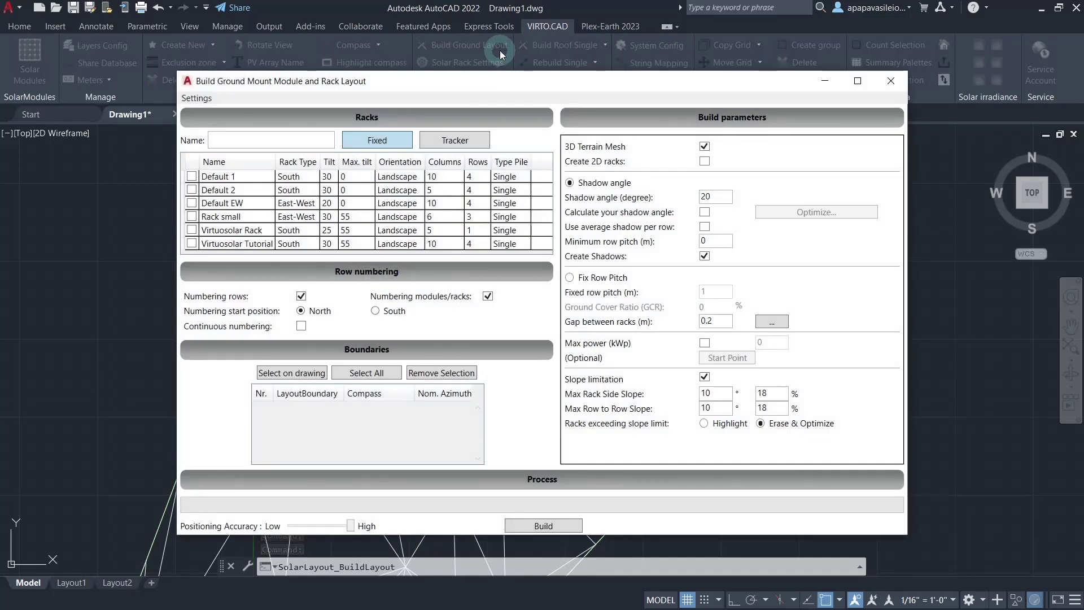
click(192, 216)
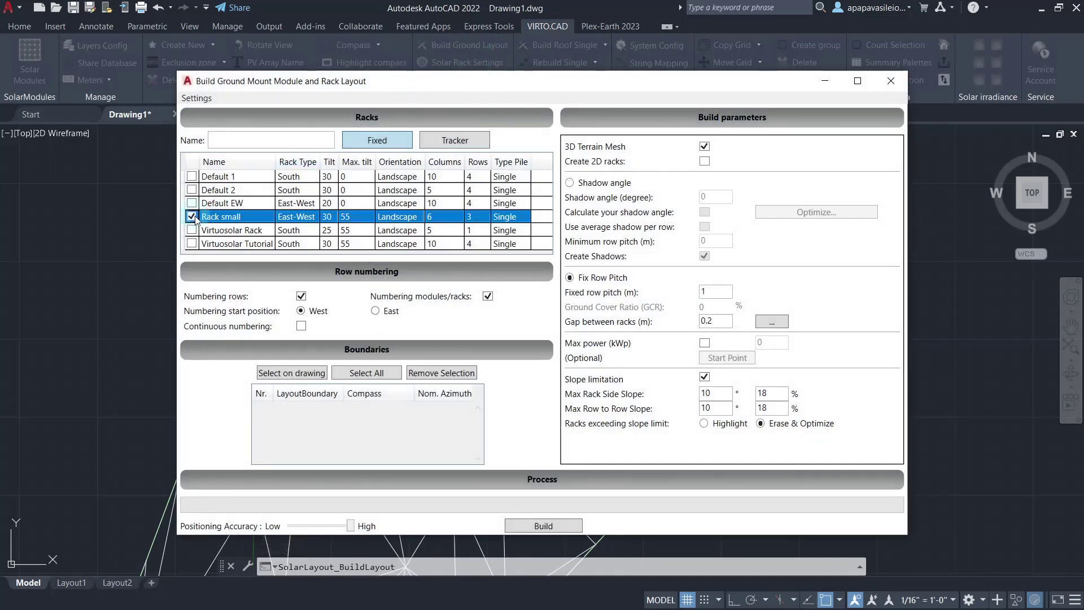
click(366, 372)
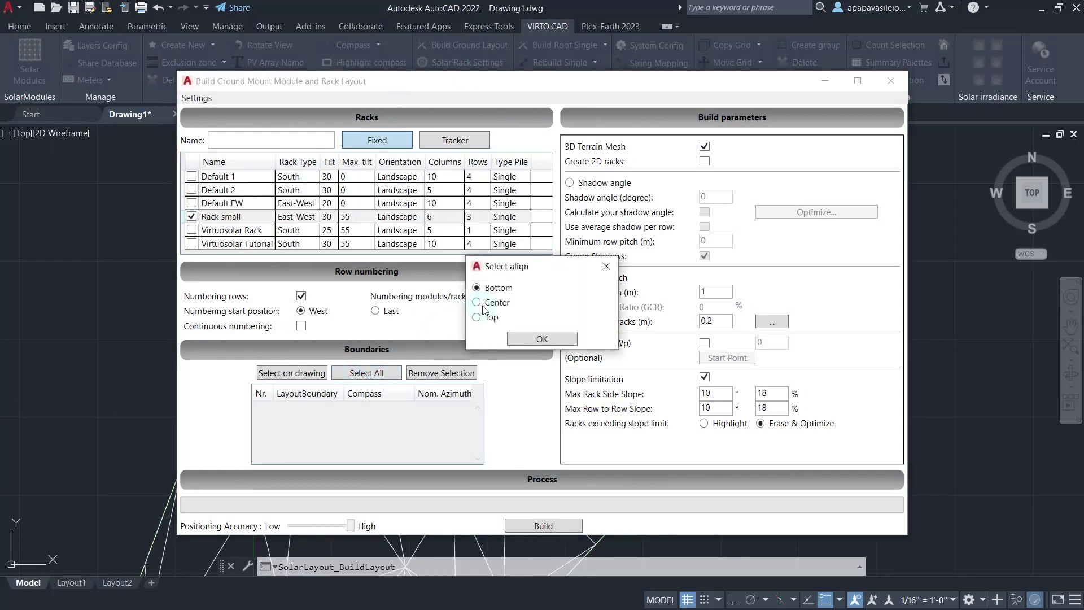
click(542, 338)
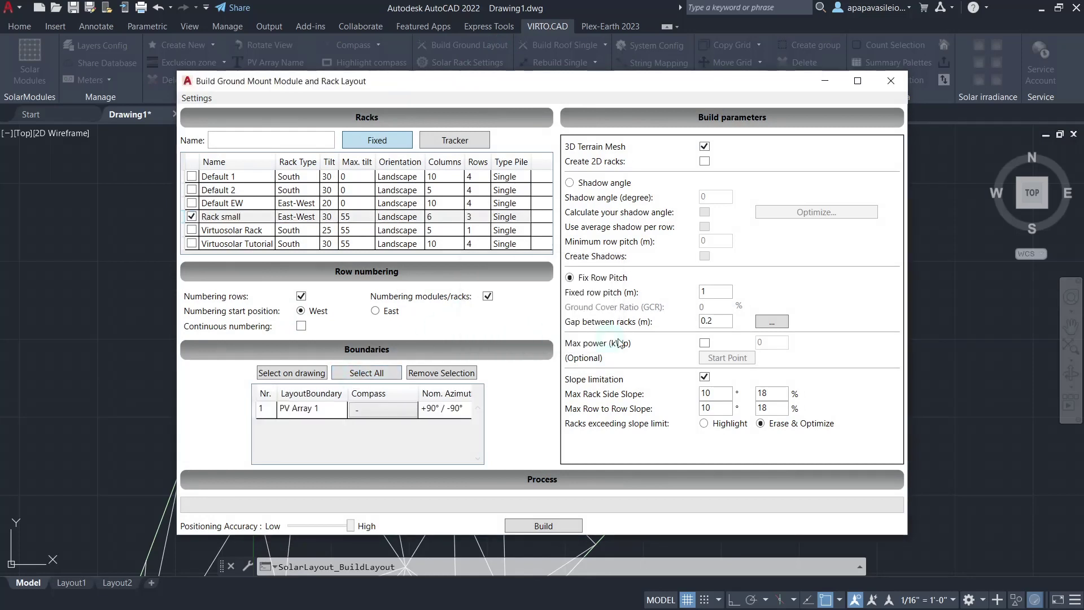
Step: Set the fixed row pitch to 6 m and the gap between racks to 10 m, and build the ground mount layout
click(700, 292)
text(6)
click(699, 322)
text(10)
click(540, 527)
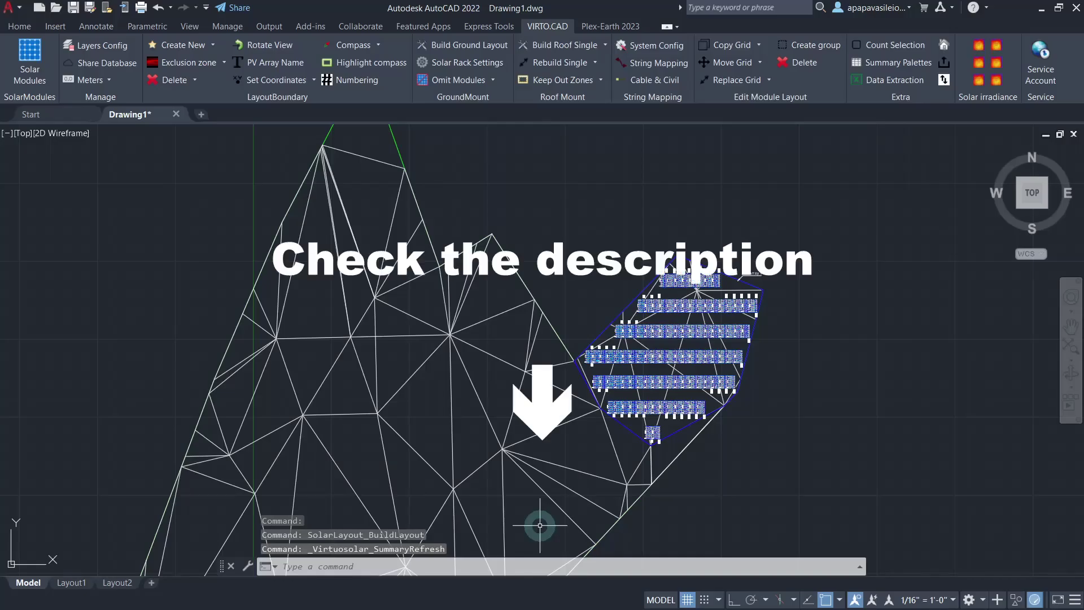
Step: Inspect the built rack rows on the terrain mesh from a tilted view using 3D Orbit
scroll(719, 419, up, 2)
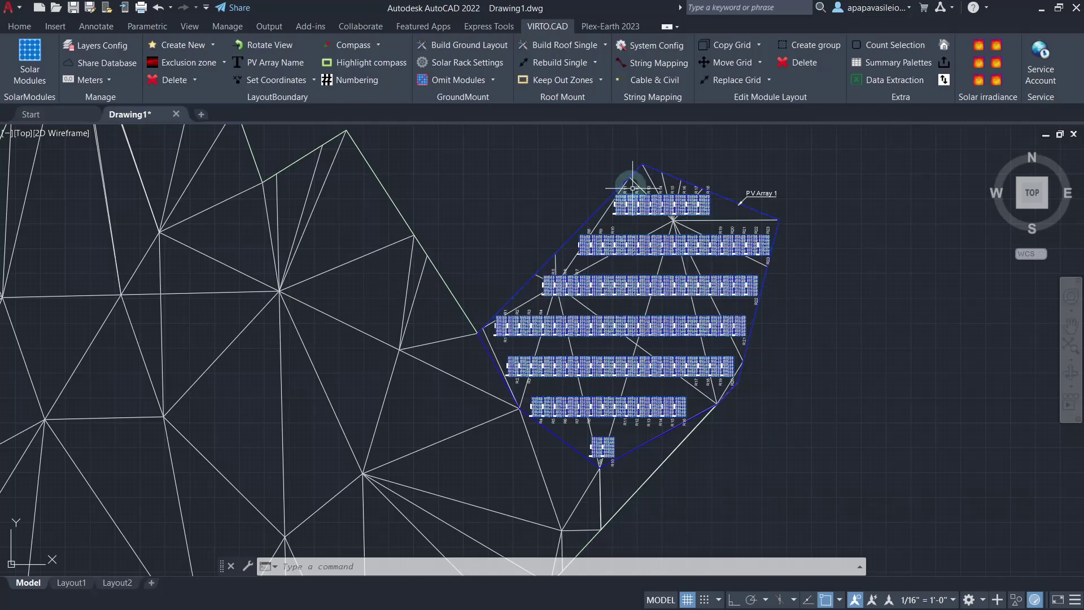
click(609, 26)
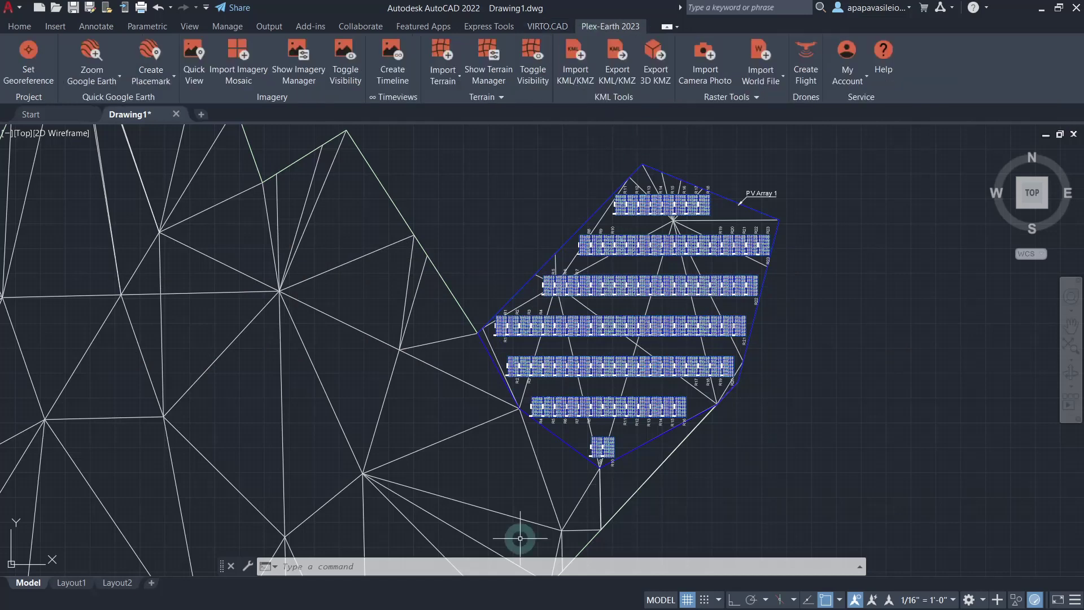
click(467, 564)
text(3d)
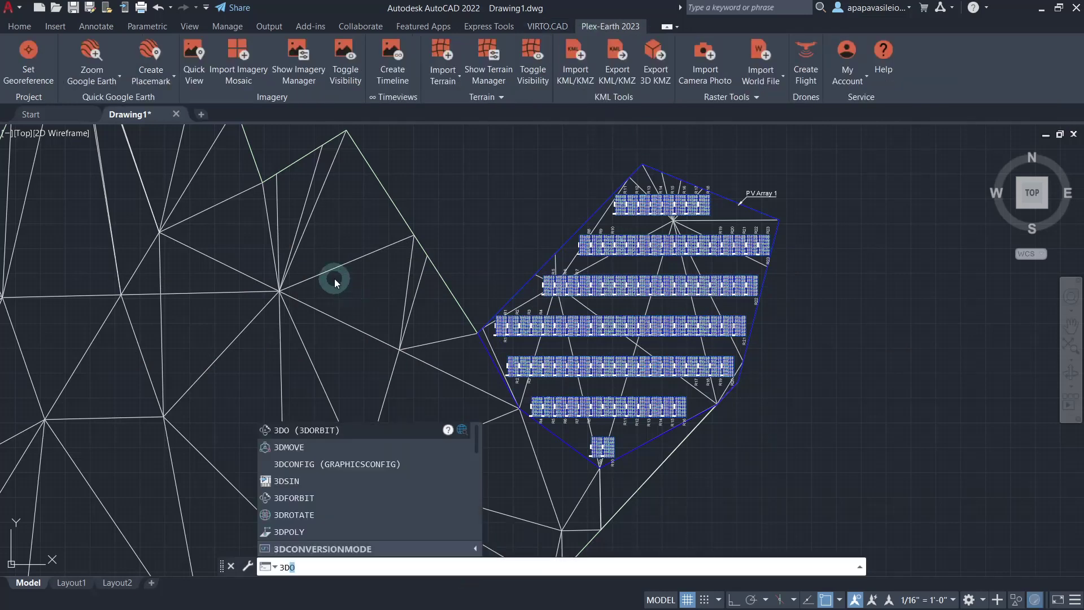
click(313, 430)
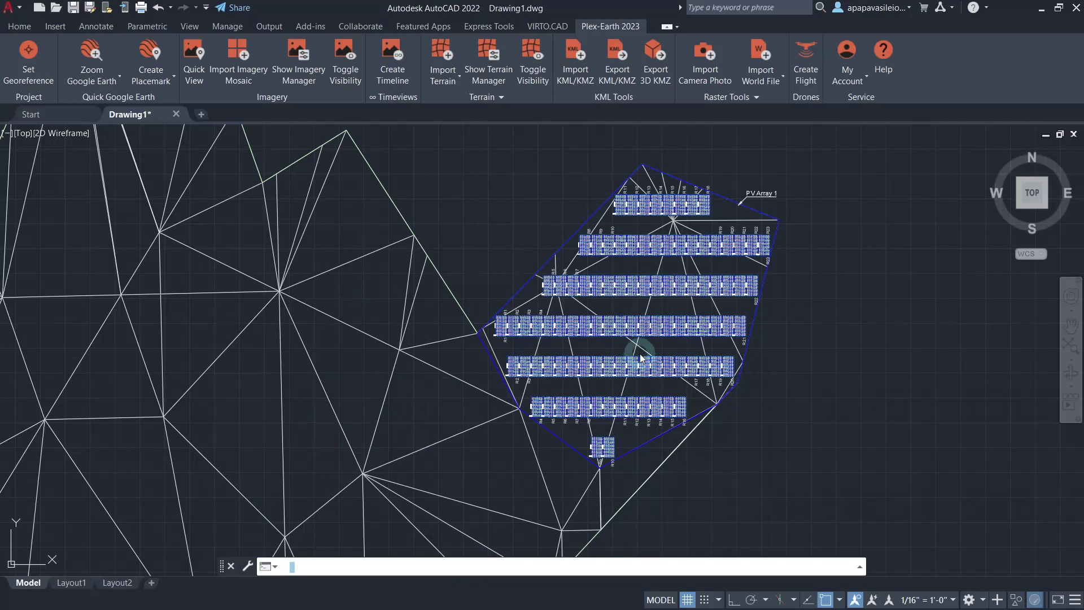
drag(781, 334, 791, 266)
key(Escape)
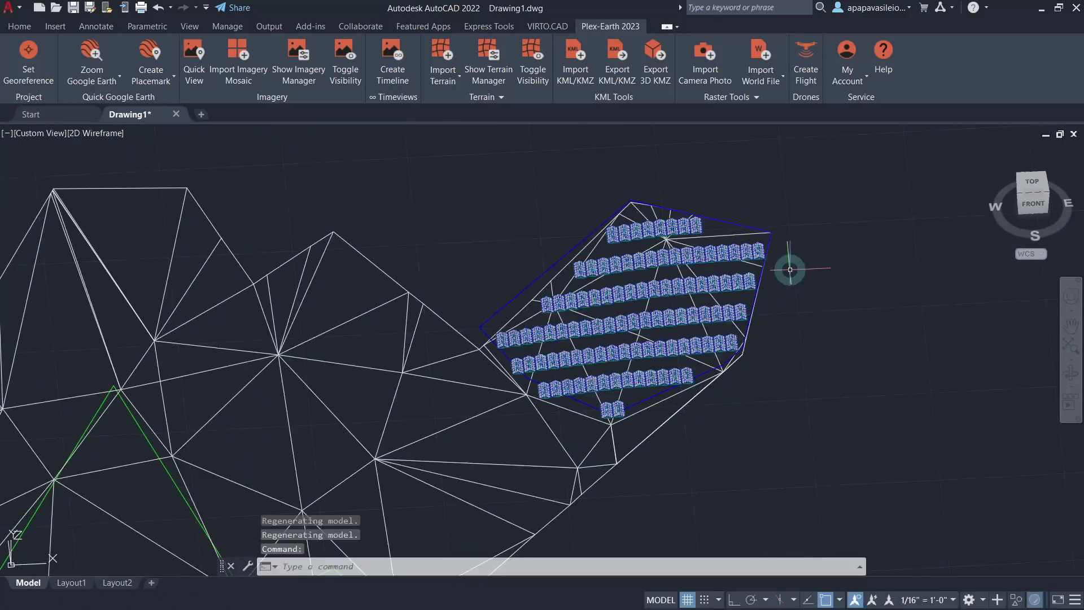
Step: Begin a 3D KMZ export of the whole rack array, choosing to group the objects into a single model
click(653, 79)
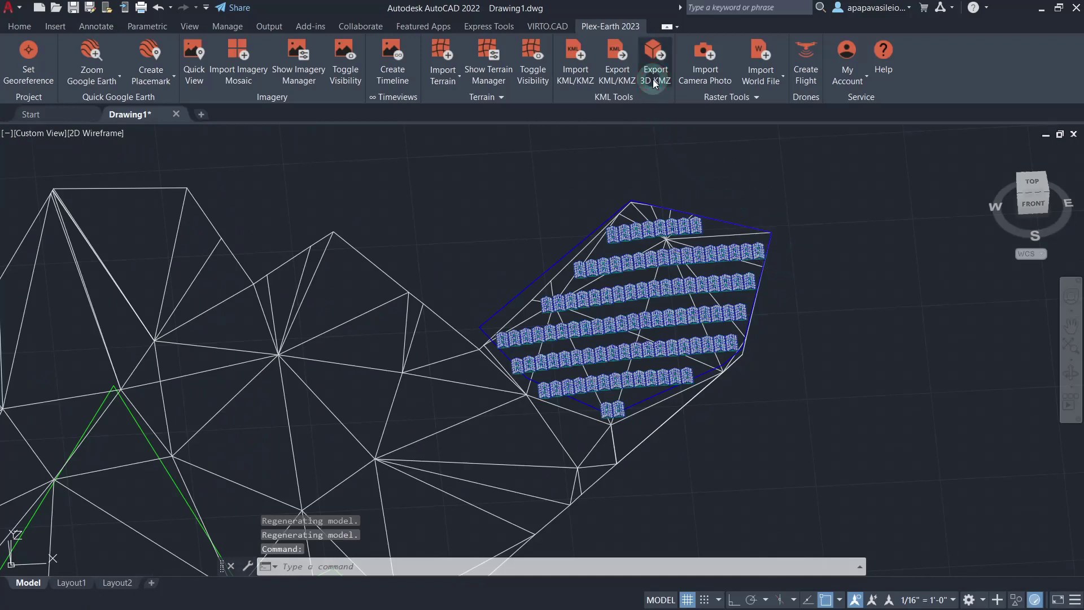
click(483, 172)
click(811, 442)
key(Return)
text(Y)
key(Return)
Step: Save the KMZ export as "solar panels" and open it in Google Earth for a closer look at the racks
click(341, 462)
text(solar panels)
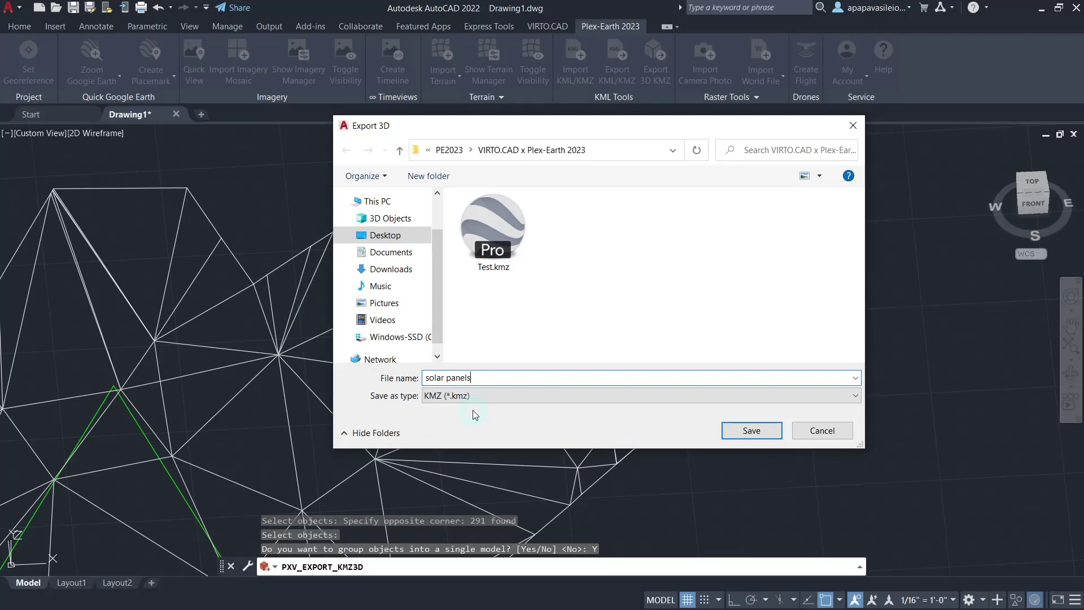
key(Return)
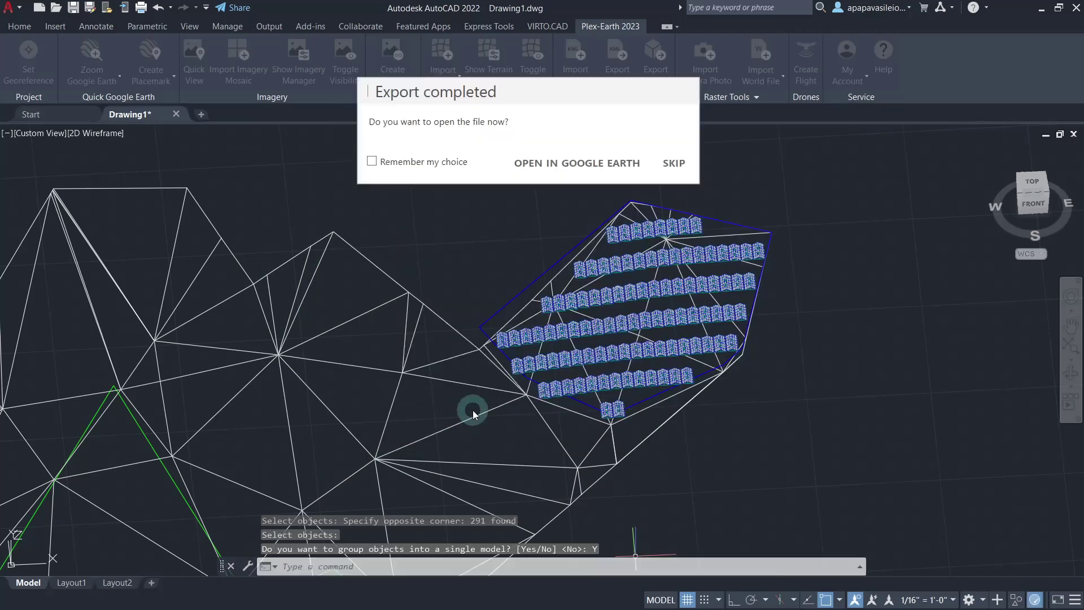
click(576, 163)
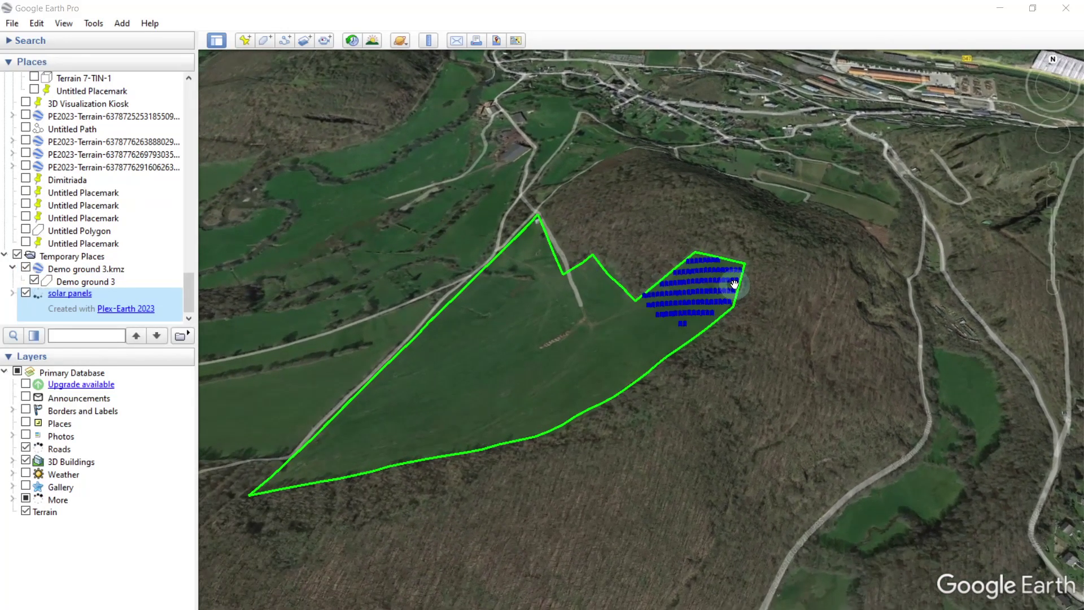
double_click(726, 285)
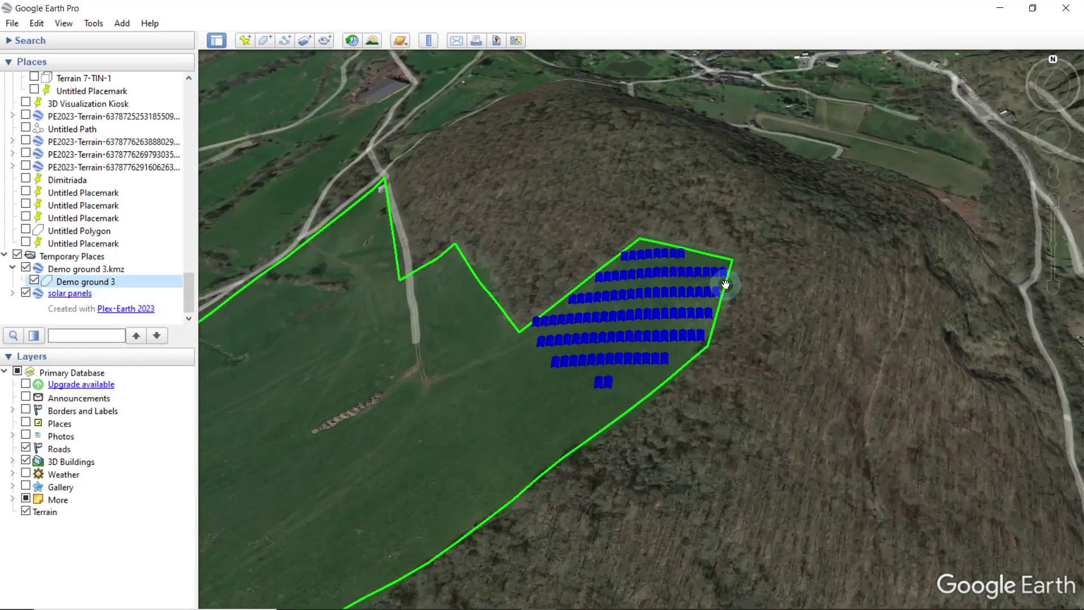